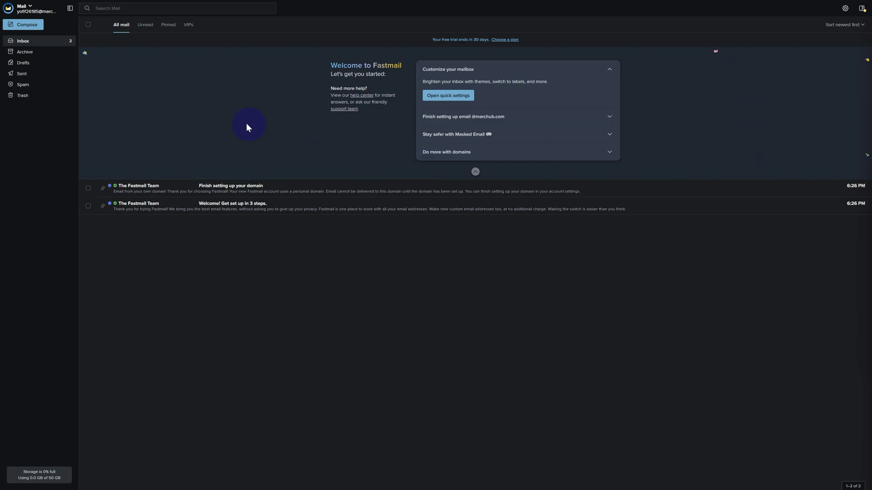
left_click(145, 26)
left_click(88, 188)
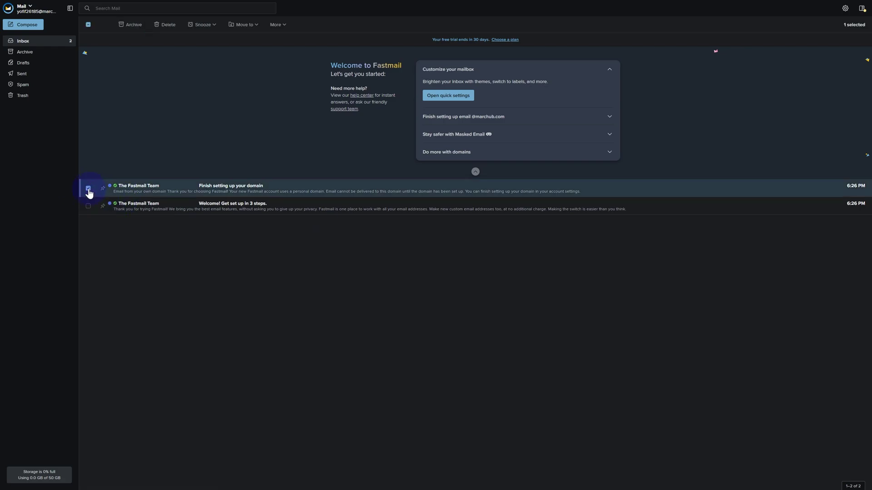
right_click(97, 192)
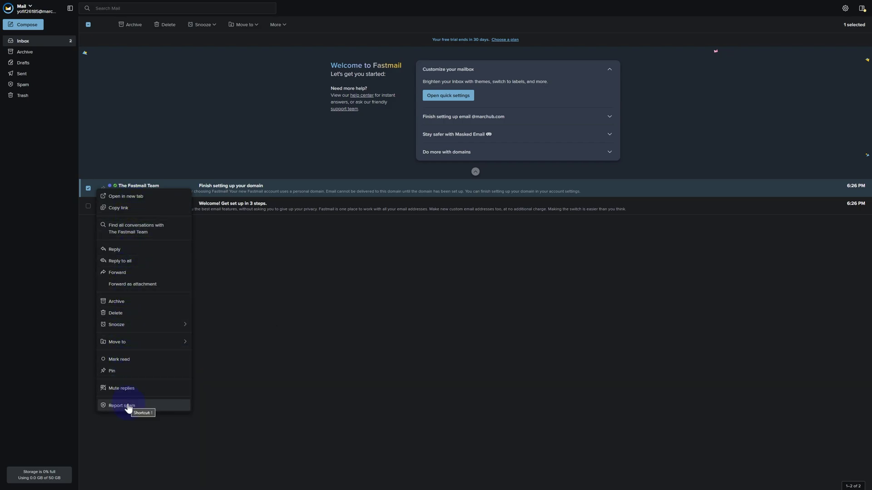
mouse_move(118, 342)
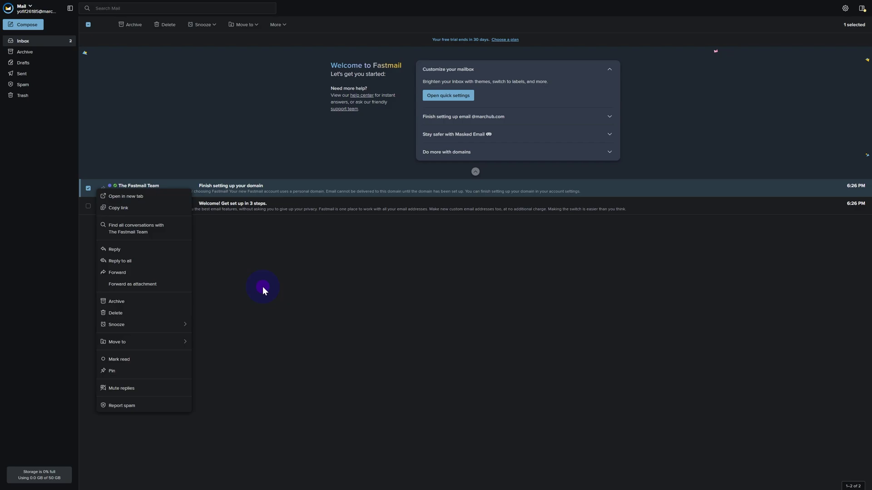
left_click(262, 287)
left_click(163, 26)
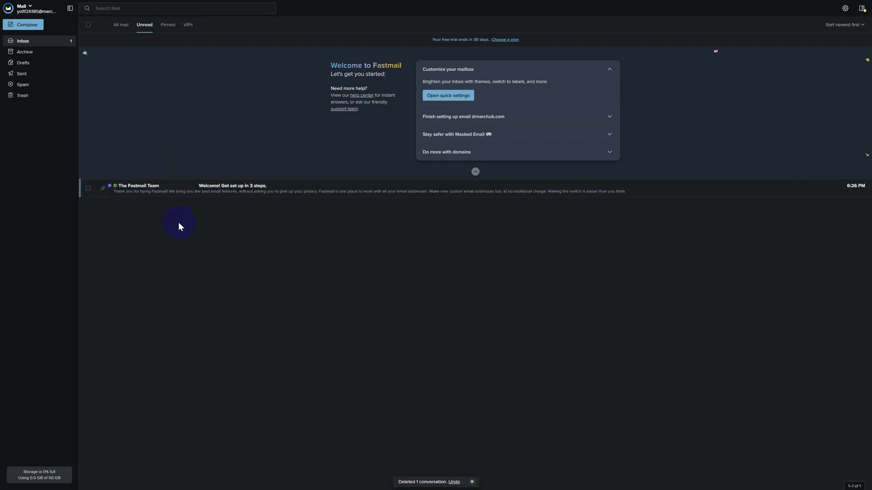
key("z")
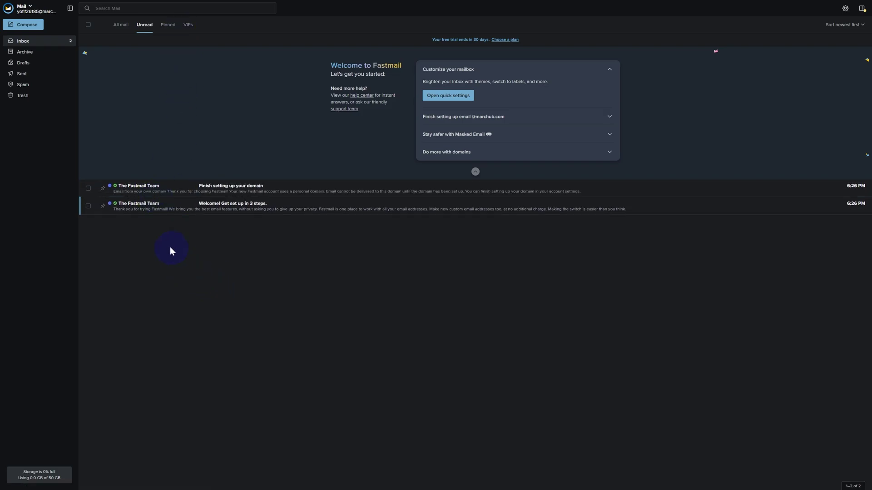
- Check the Pinned and VIPs views, then the Archive, Drafts and Sent folders
left_click(167, 26)
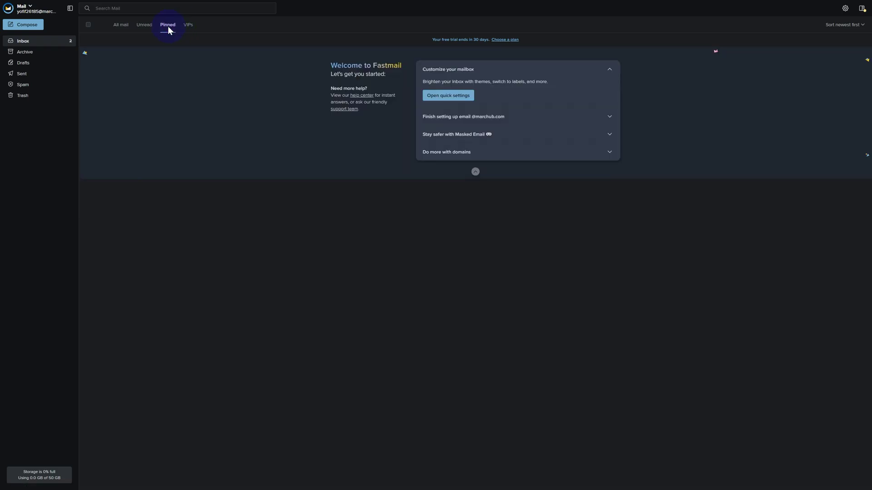
left_click(185, 25)
left_click(31, 53)
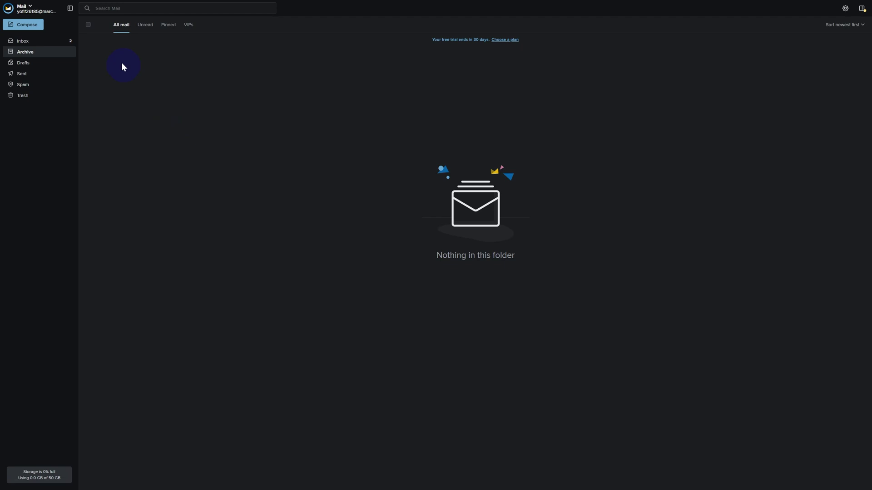
left_click(25, 63)
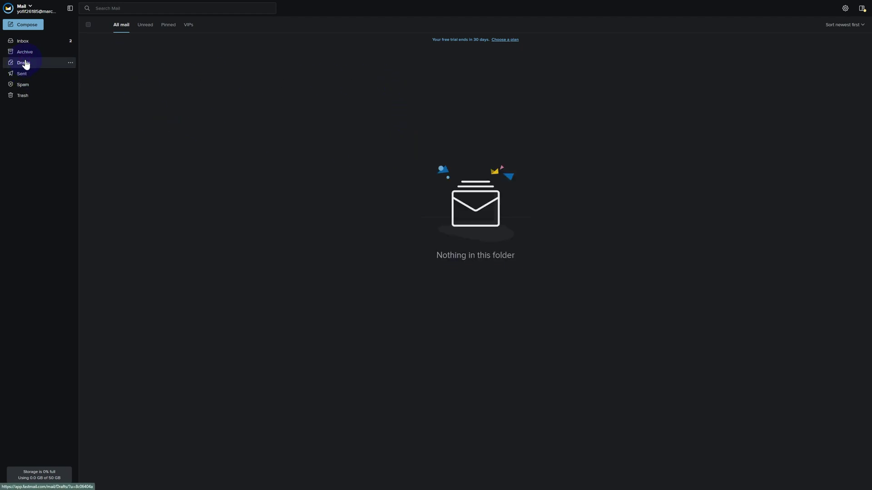
left_click(20, 74)
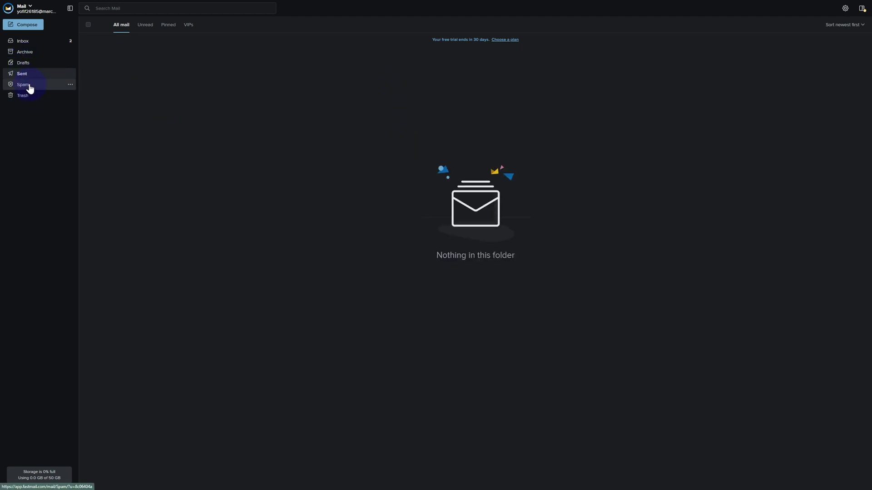
- Compose a new message, leaving To, Subject and body empty, and save it as a draft
left_click(28, 26)
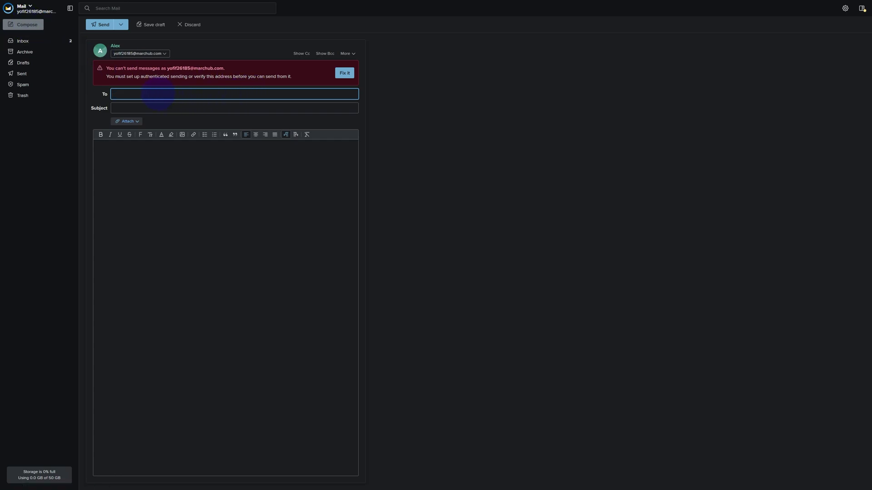
left_click(117, 108)
left_click(113, 166)
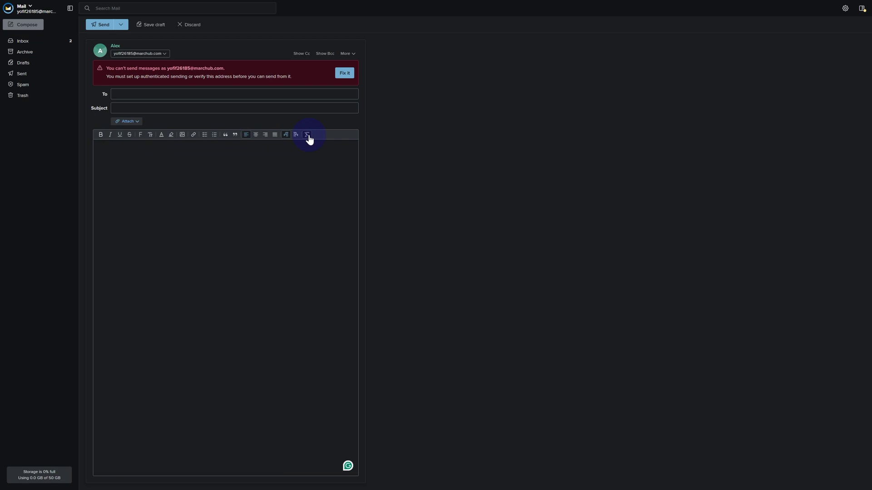
mouse_move(348, 466)
left_click(150, 26)
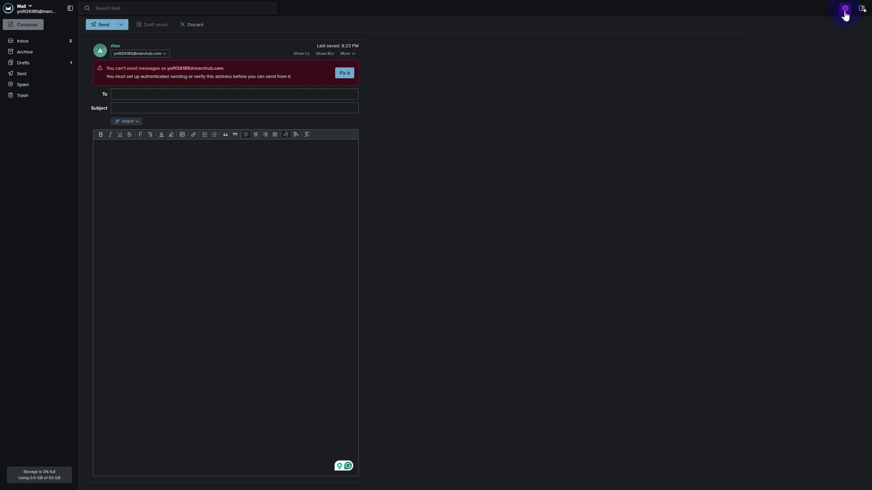
- Set the colour theme to yellow and toggle match-system appearance off and back on
left_click(844, 9)
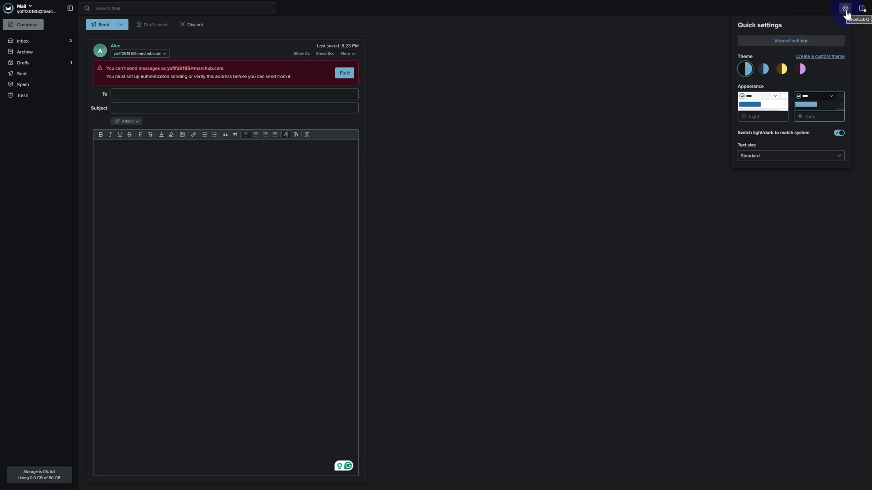
left_click(763, 69)
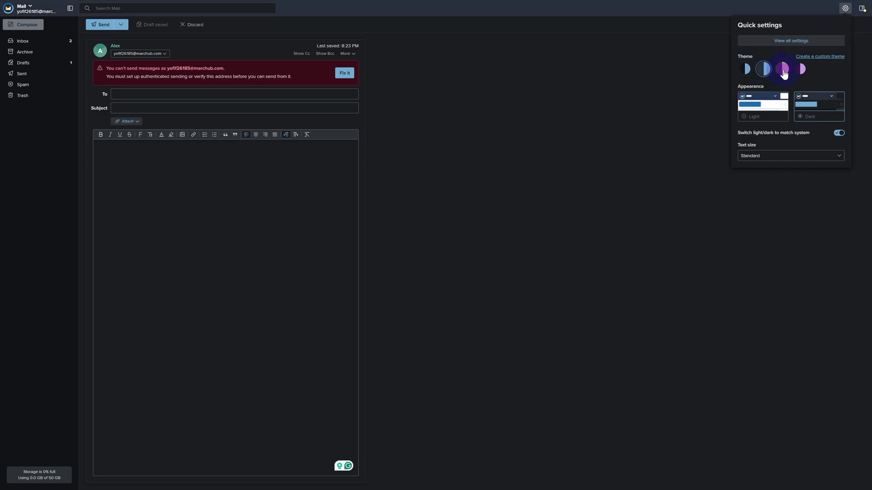
left_click(783, 70)
left_click(802, 70)
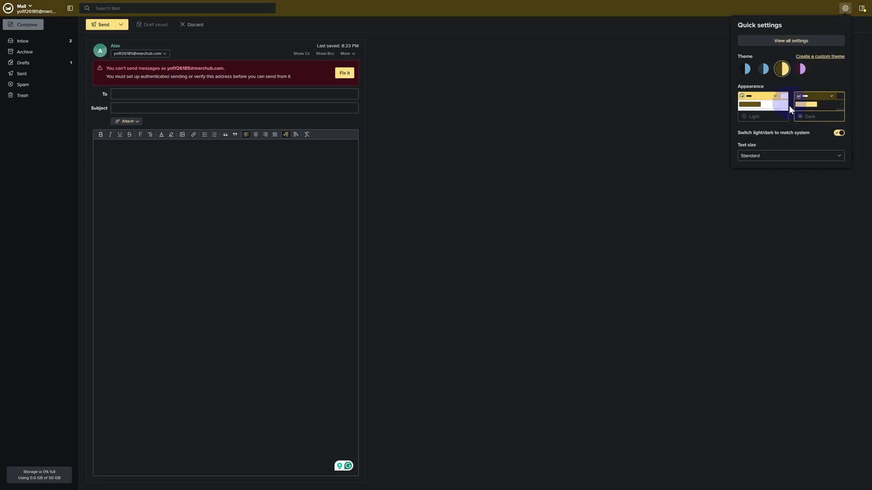
left_click(839, 134)
left_click(838, 134)
- Close Quick settings and switch to the G2 page of Fastmail reviews
left_click(787, 156)
left_click(659, 162)
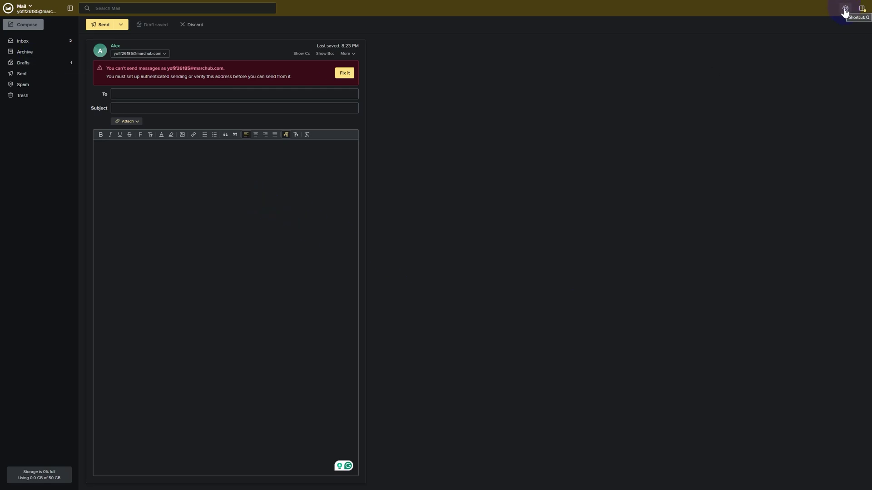
left_click(125, 6)
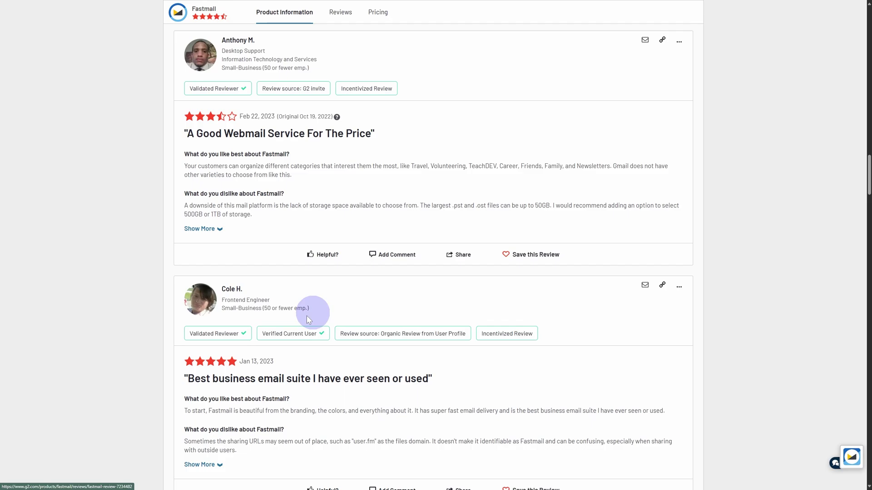
scroll(307, 318, "down", 1)
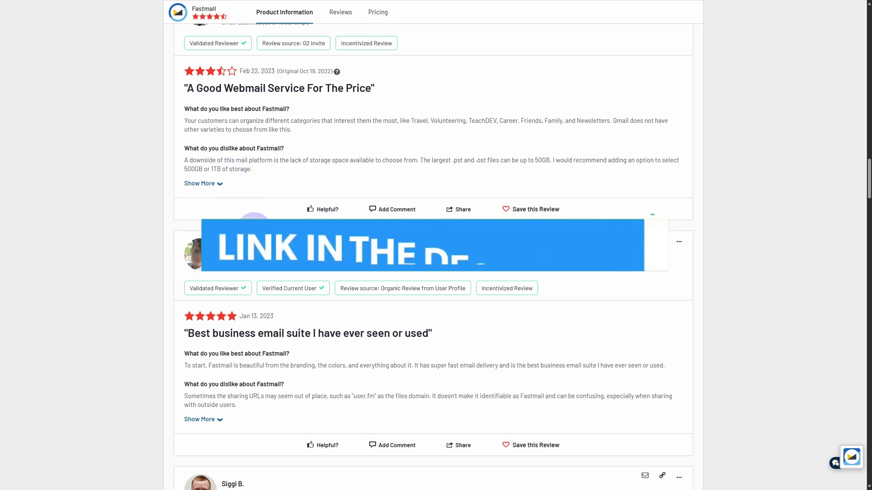
- Switch back to the Fastmail Compose browser tab with the blank draft
left_click(96, 4)
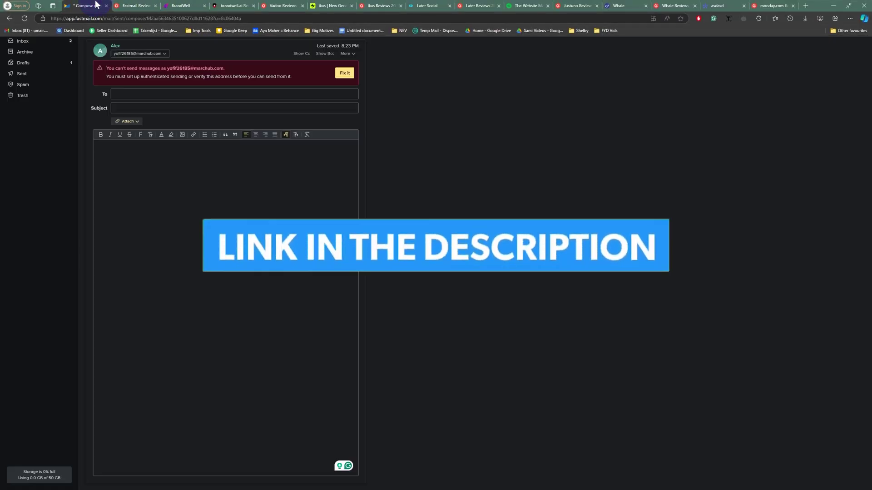